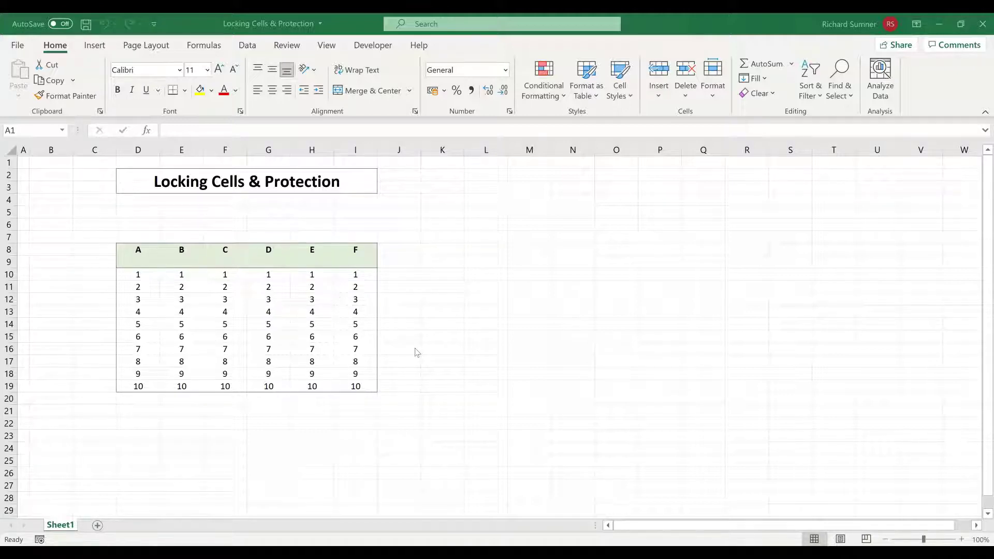
left_click(131, 261)
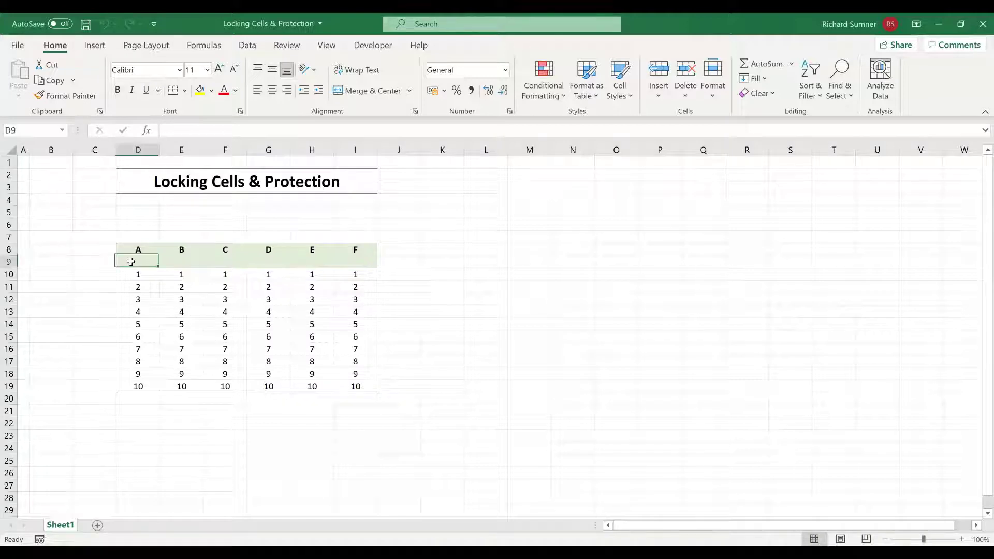
left_click_drag(131, 261, 350, 257)
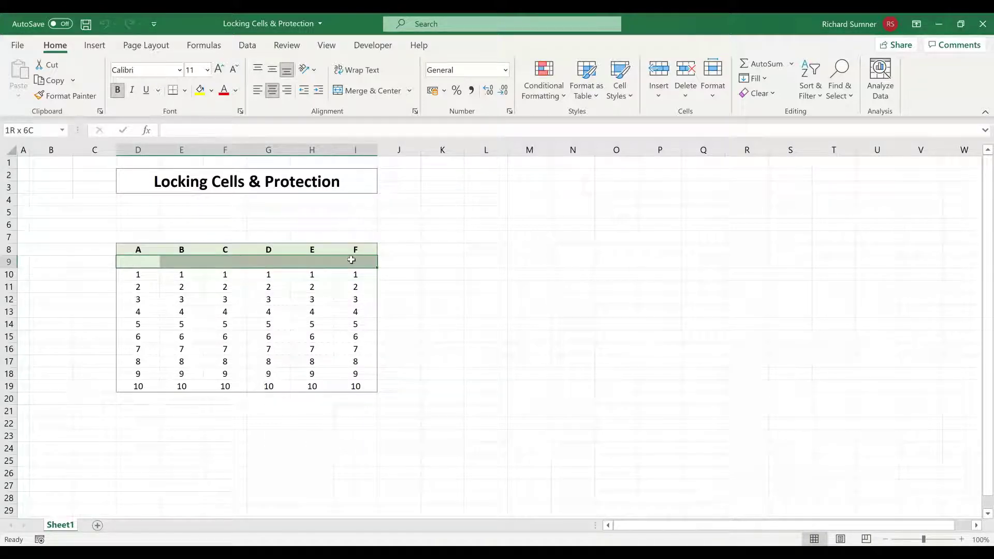
left_click(150, 264)
left_click_drag(189, 263, 355, 389)
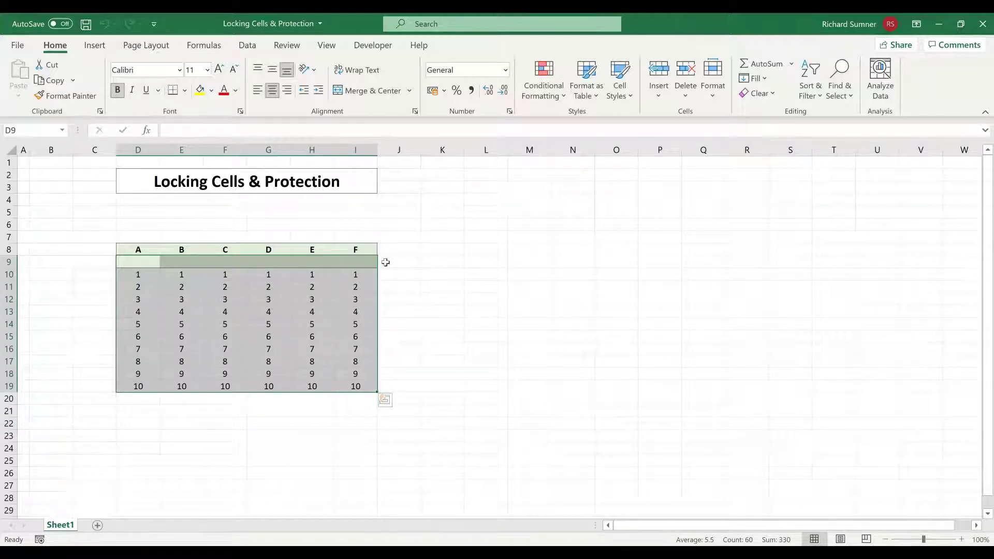
left_click(430, 262)
left_click(499, 263)
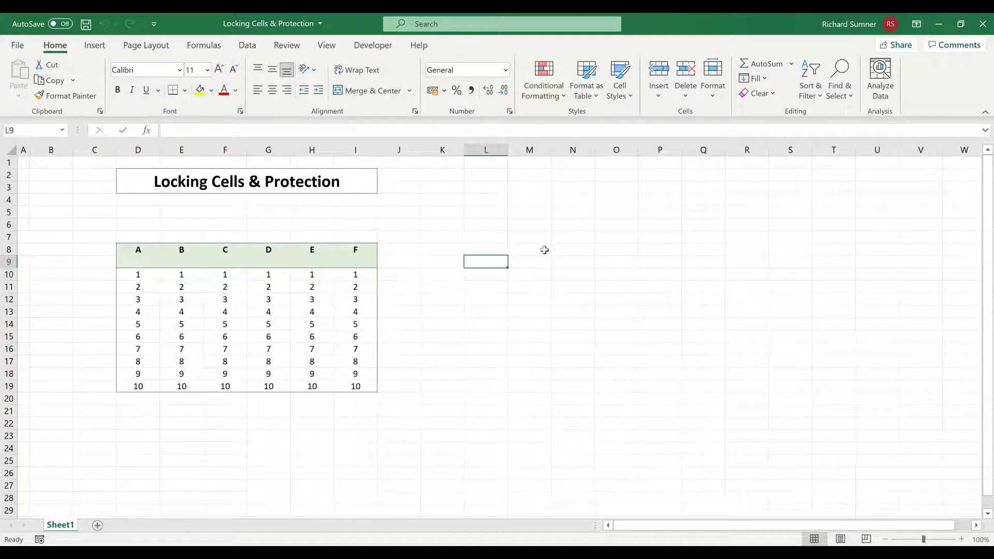
left_click(543, 251)
left_click(630, 271)
left_click(676, 284)
left_click(762, 323)
left_click_drag(475, 313, 459, 313)
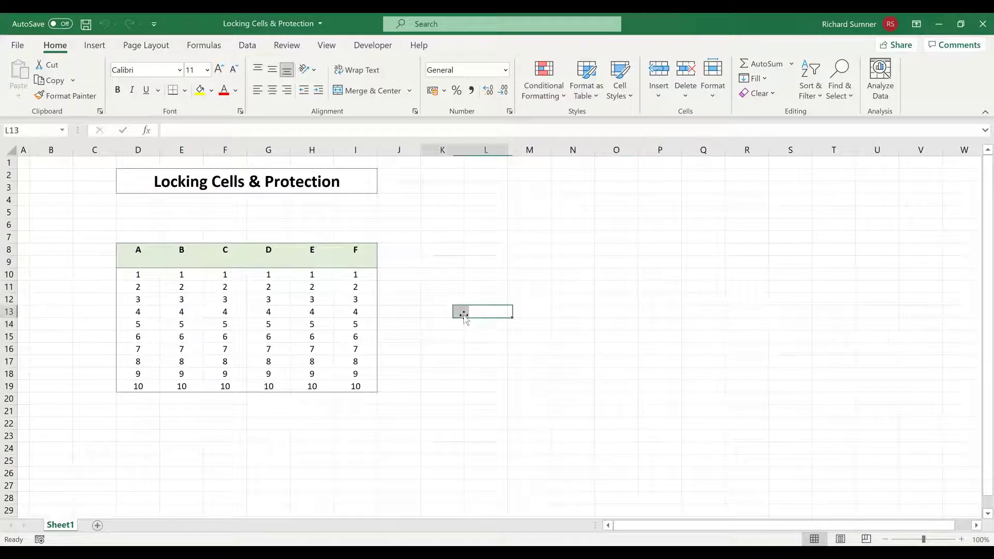
left_click_drag(142, 264, 357, 385)
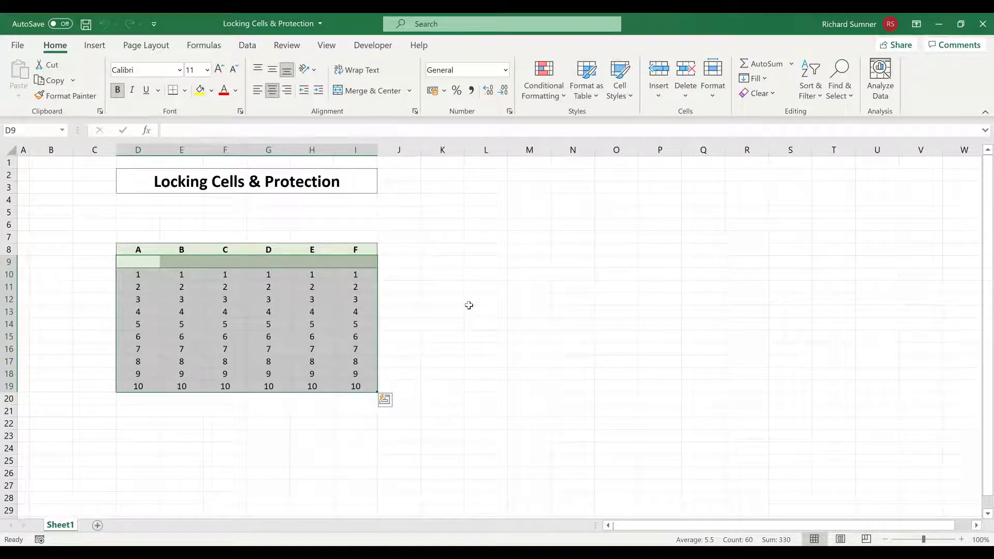
left_click(81, 223)
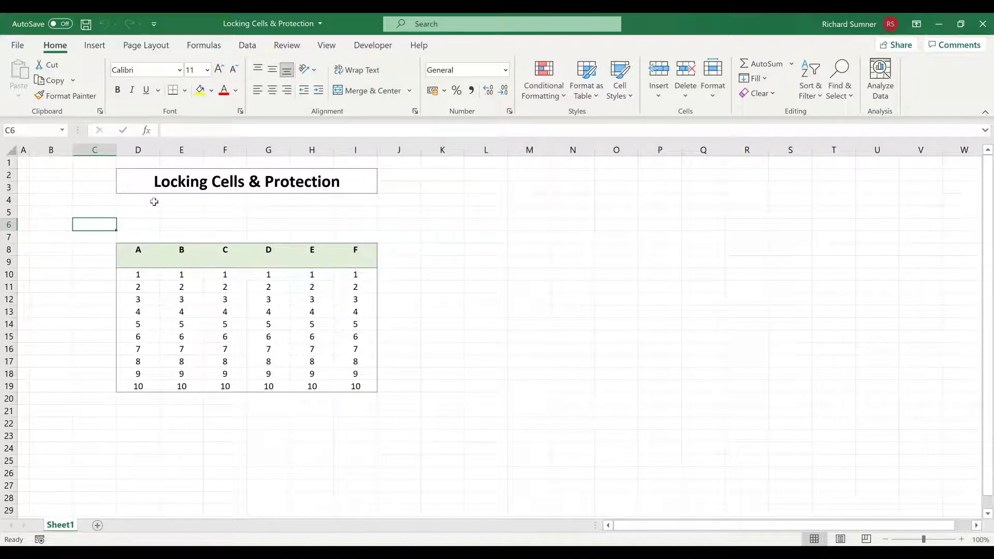
Step: Enable the Hidden protection attribute in the cell format of every cell on the worksheet
left_click(10, 150)
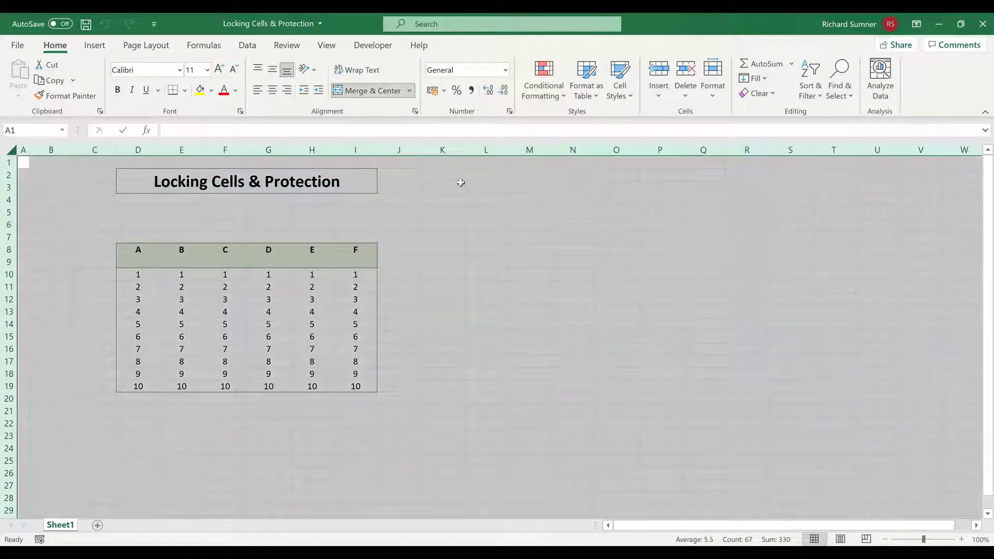
right_click(83, 272)
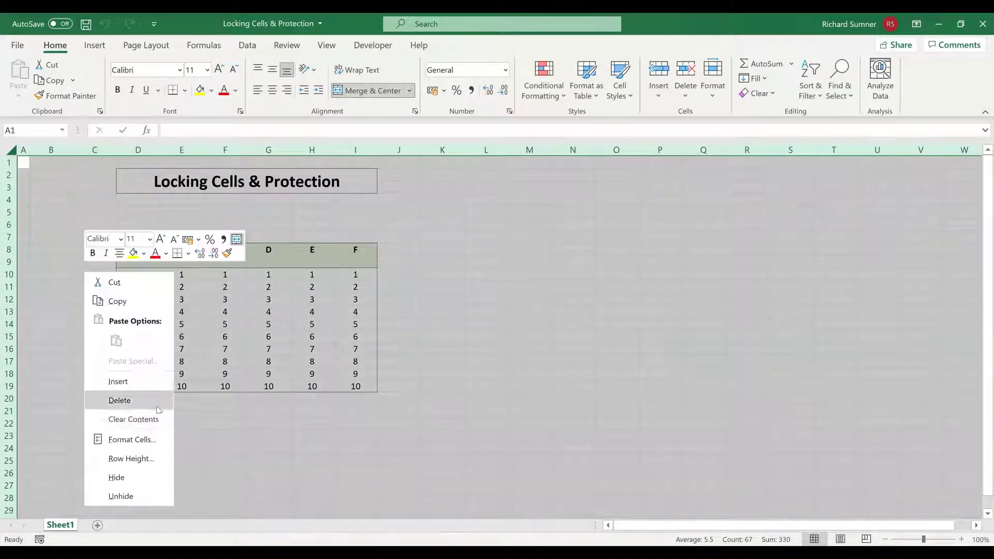
left_click(156, 440)
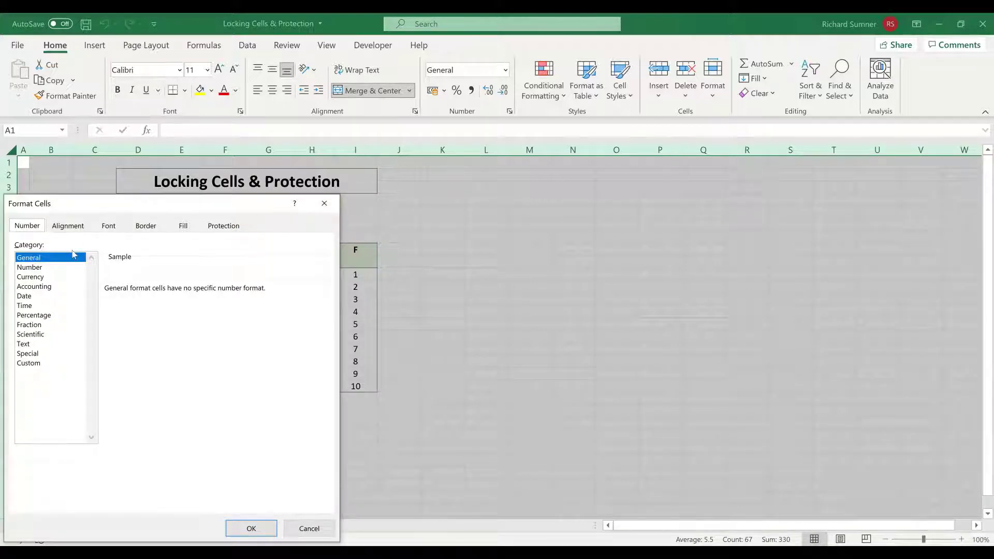
left_click(224, 231)
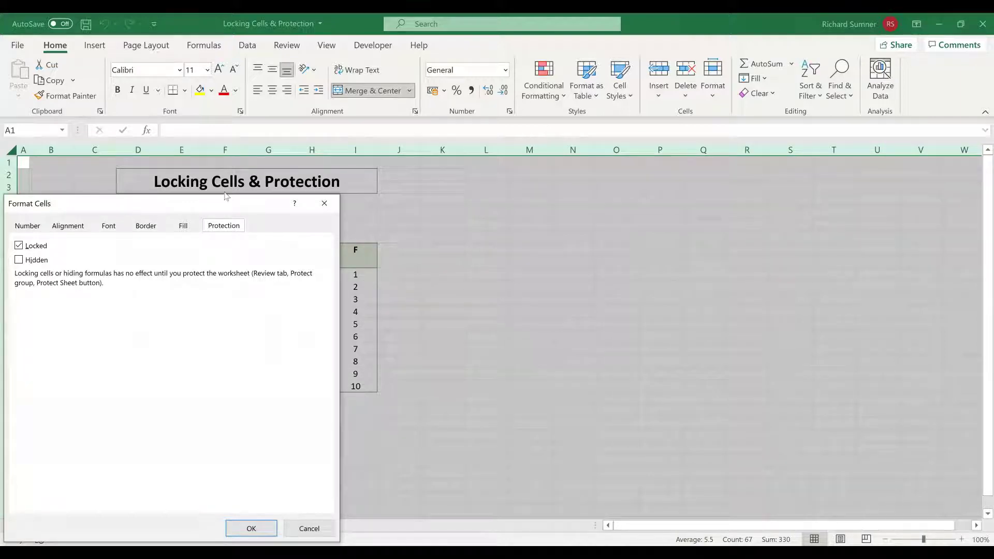
left_click(19, 260)
left_click(261, 527)
left_click(26, 167)
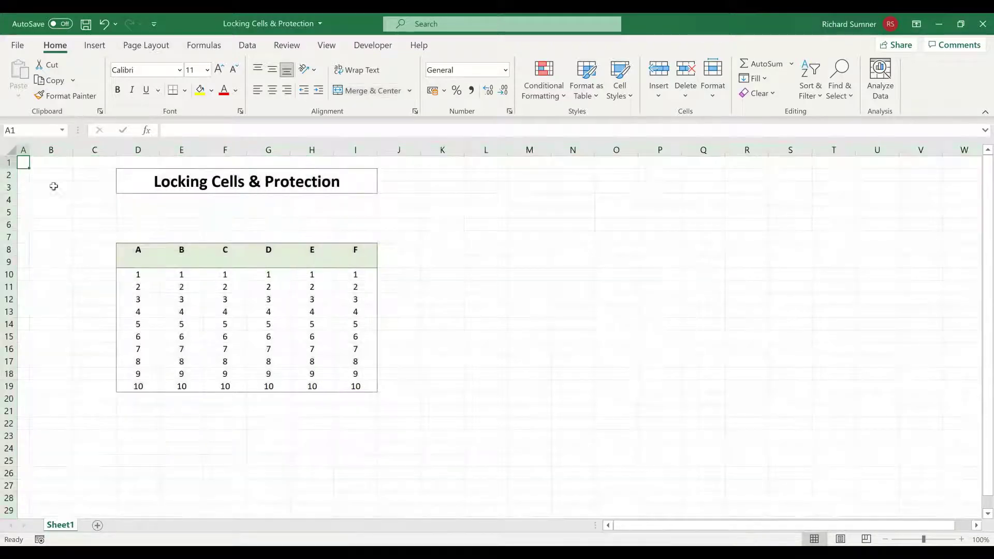
Step: Protect the sheet without a password, allowing only the selection of locked and unlocked cells
left_click(287, 45)
left_click(509, 78)
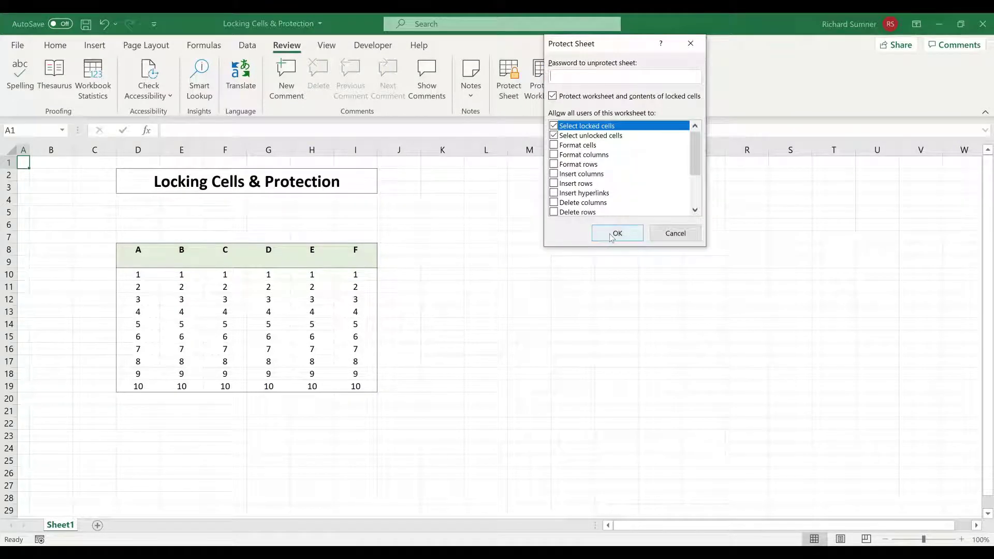
left_click(611, 234)
Step: Try to edit locked cell H13 in the table, and remove the sheet protection
left_click(319, 309)
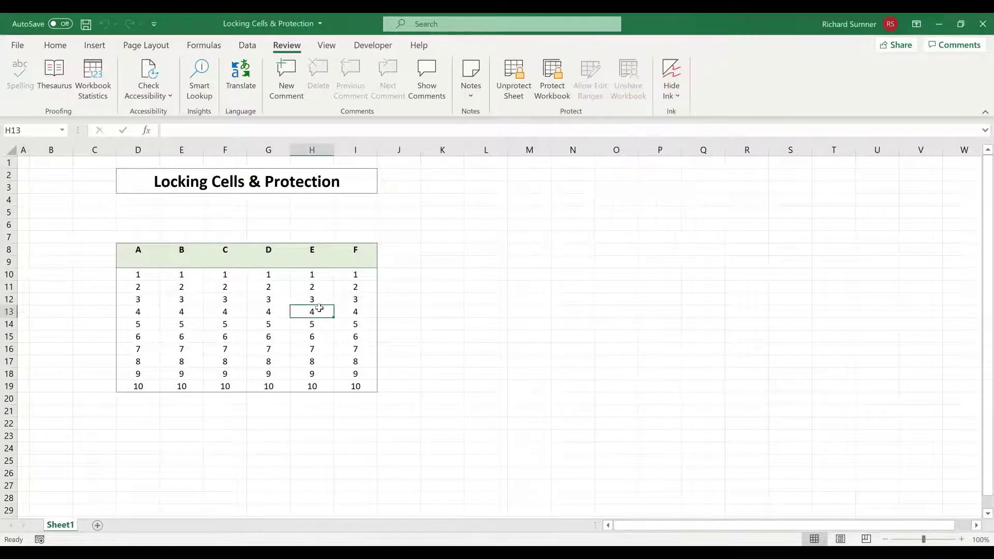
double_click(319, 310)
key("Return")
left_click(395, 321)
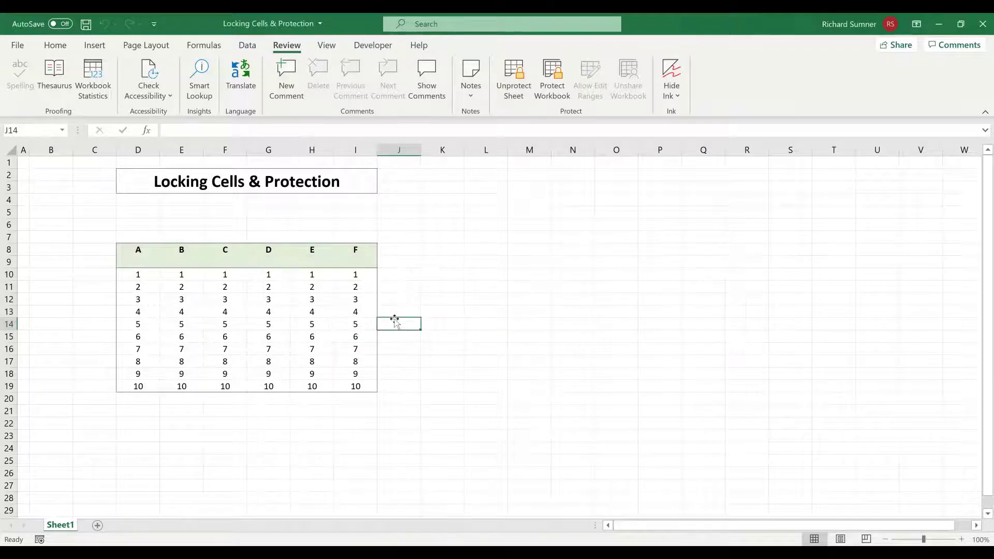
left_click(174, 326)
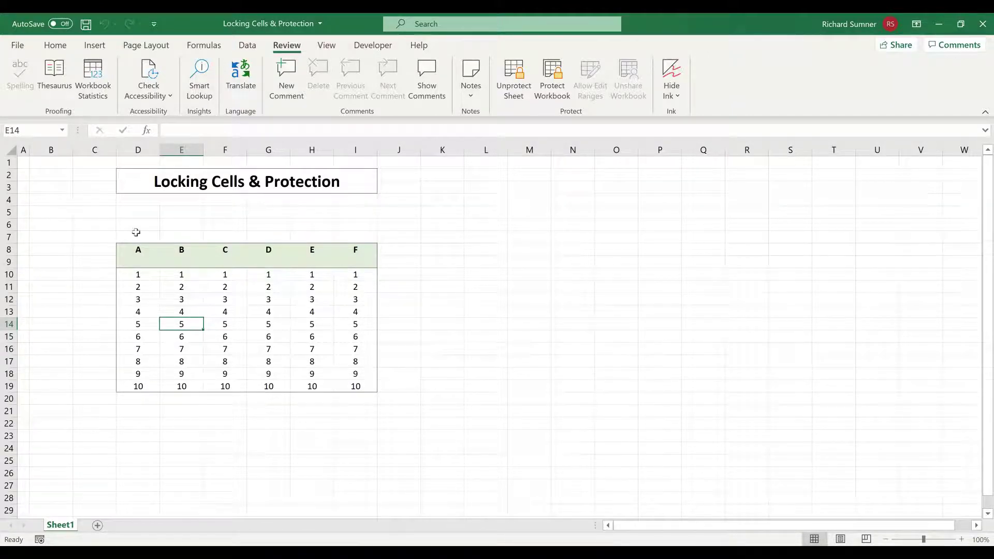
left_click(506, 93)
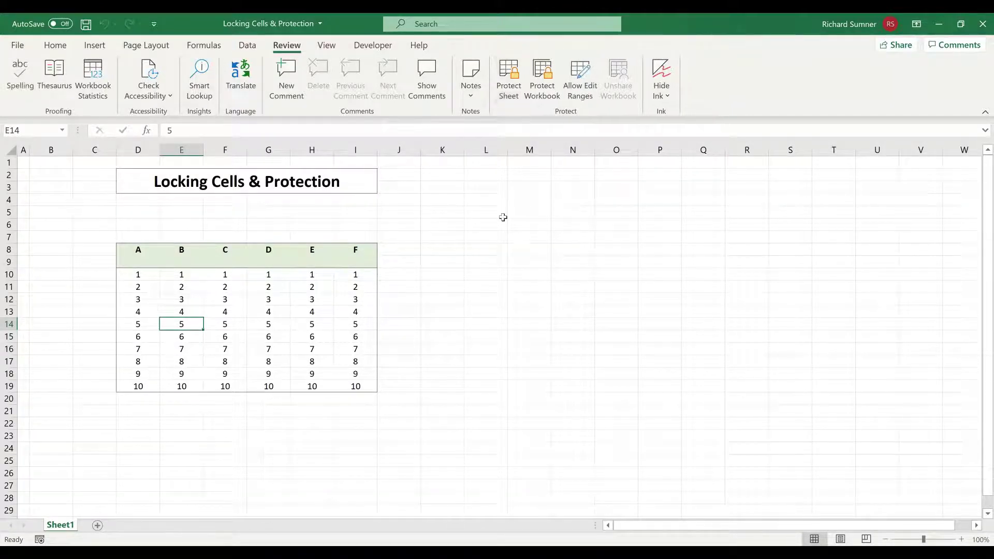
Step: Clear both the Locked and Hidden protection attributes for the table range D9:I19
left_click_drag(147, 262, 352, 386)
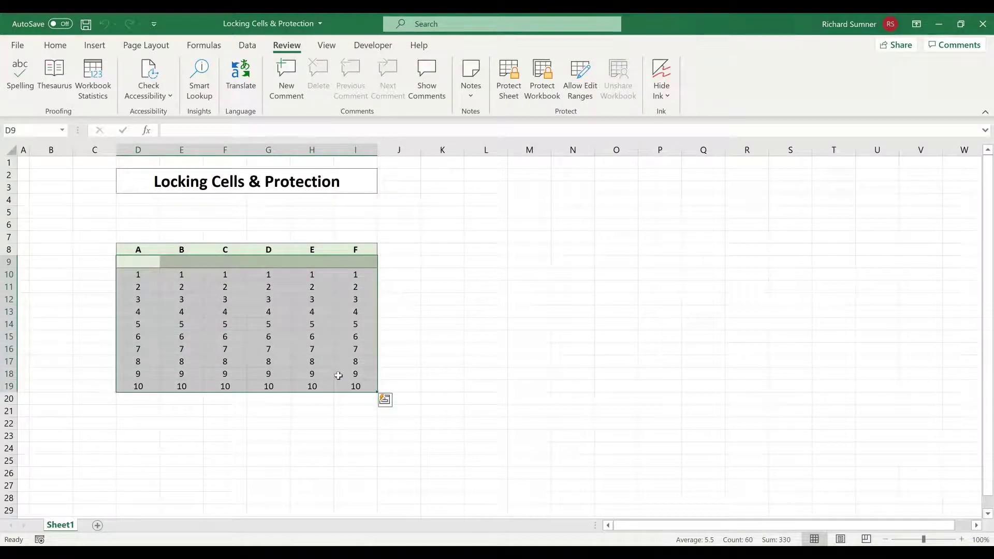
right_click(256, 325)
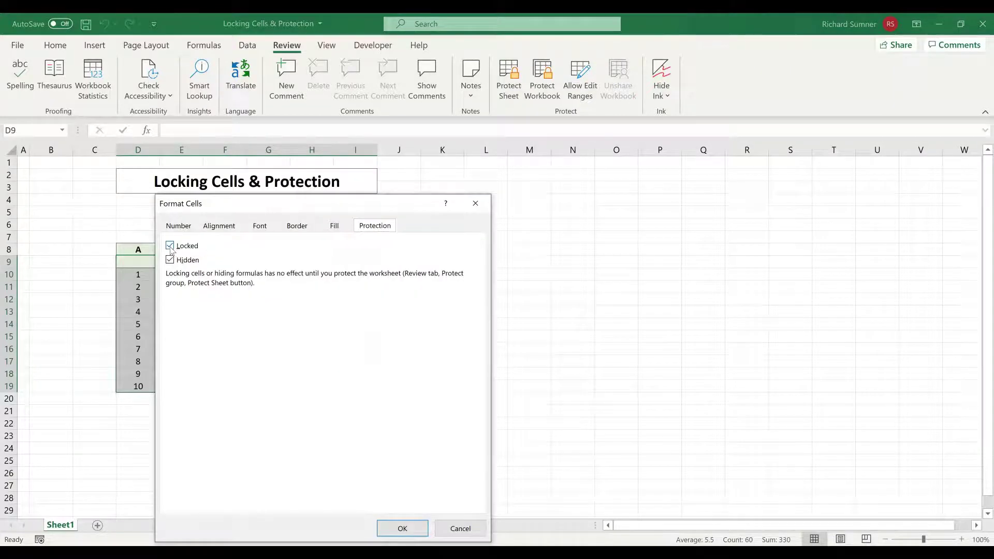
left_click(170, 247)
left_click(171, 261)
left_click(403, 528)
left_click(473, 322)
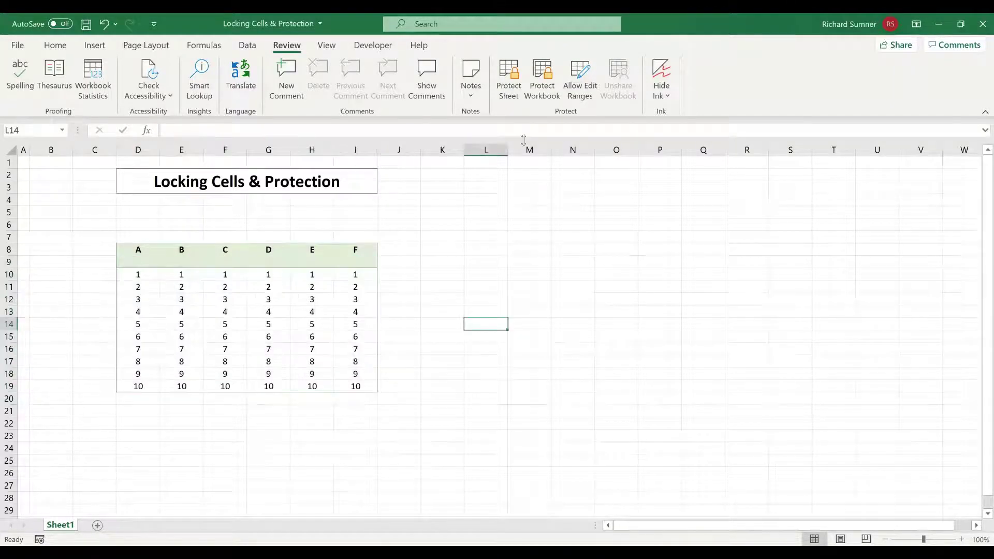
Step: Protect the sheet with the default permissions and no password, and try an entry in locked cell C10
left_click(514, 91)
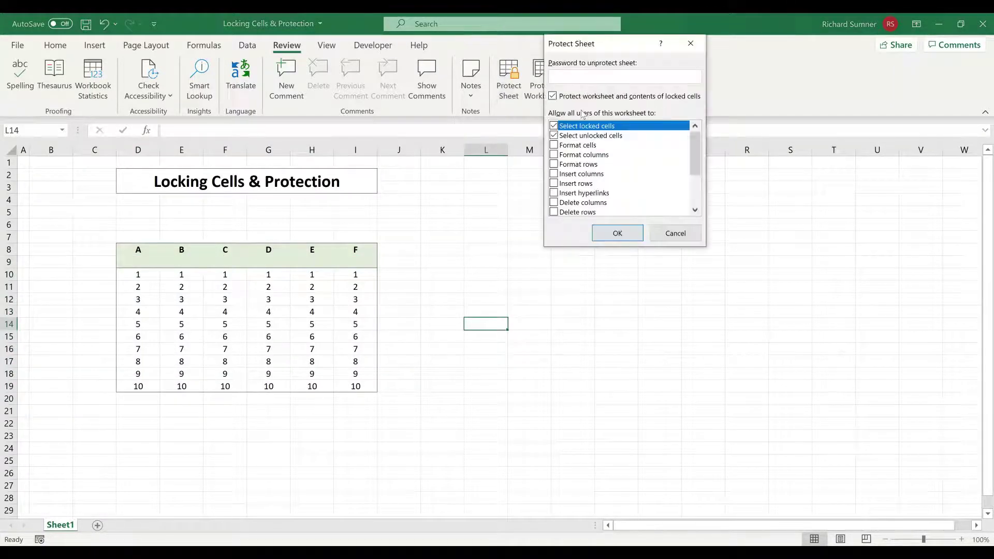
left_click(616, 233)
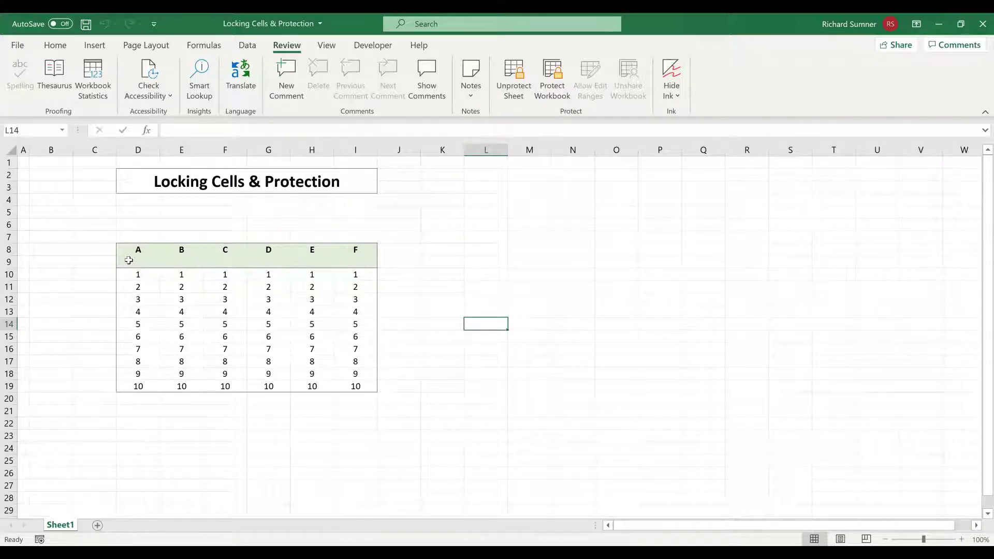
left_click(94, 276)
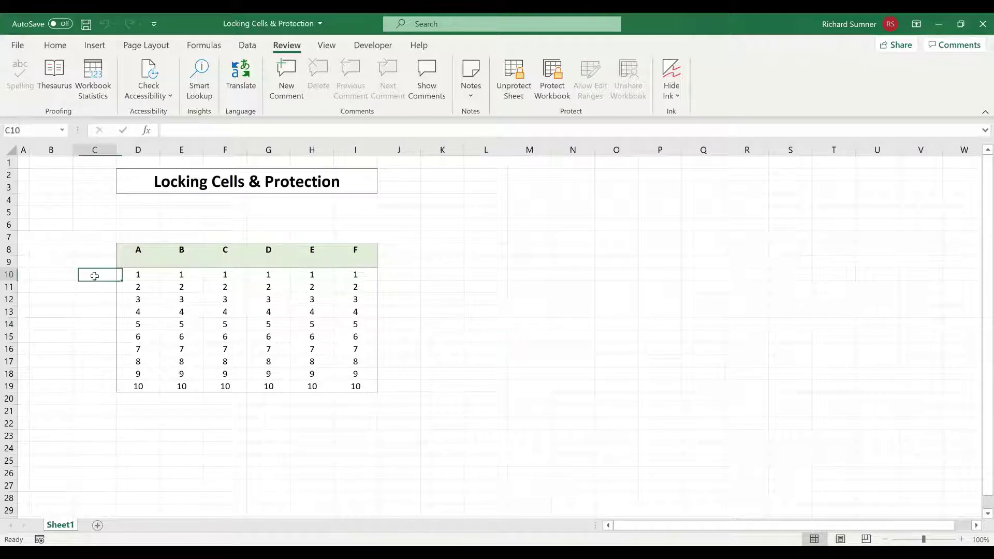
key("Return")
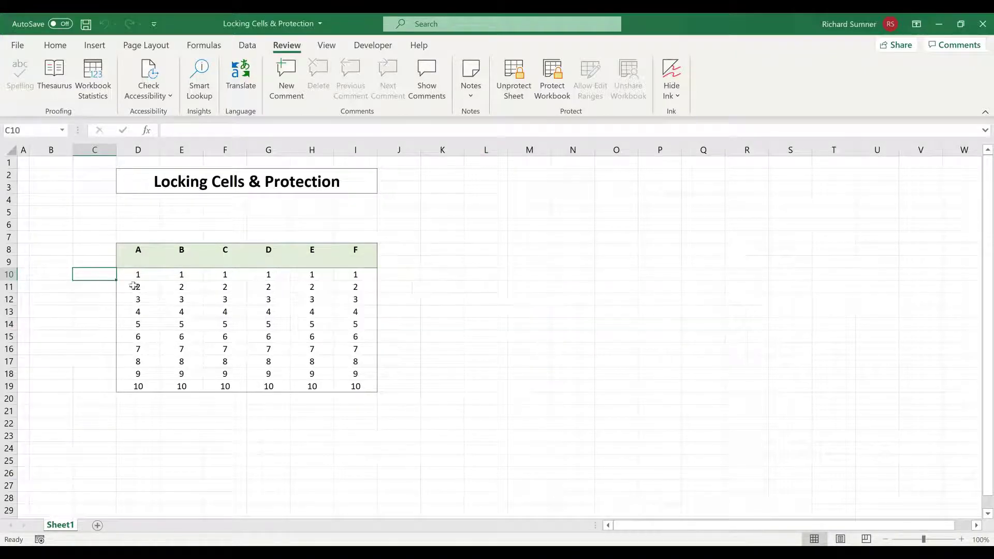
Step: Test unlocked cell F12 by clearing it and re-entering 3, and remove the sheet protection
left_click(205, 299)
key("BackSpace")
key("Return")
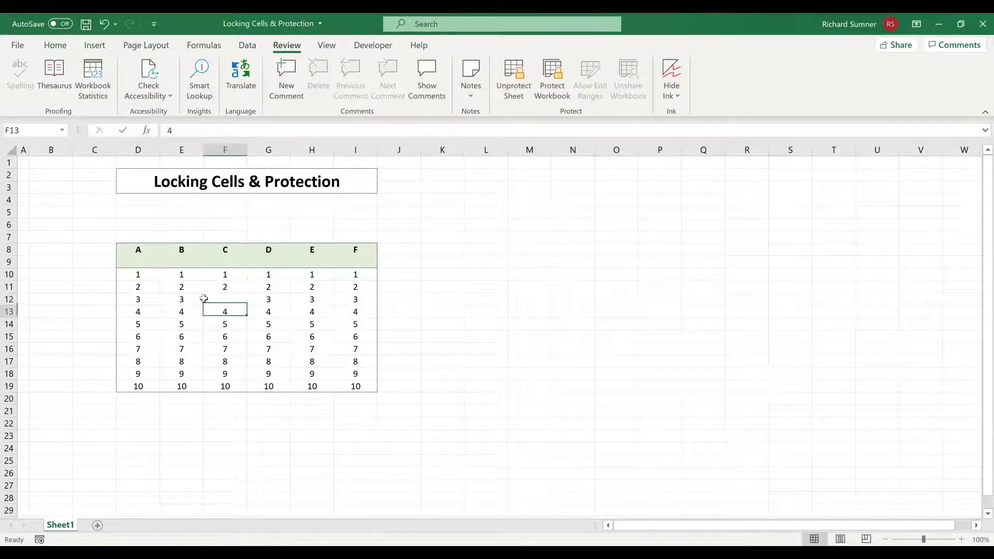
key("Down")
key("Up")
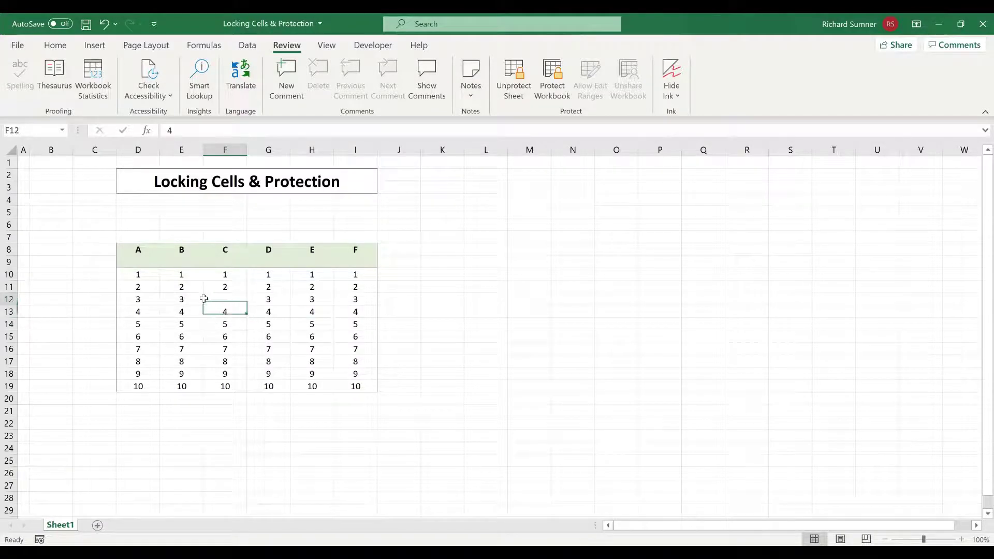
left_click(204, 299)
type("3")
key("Return")
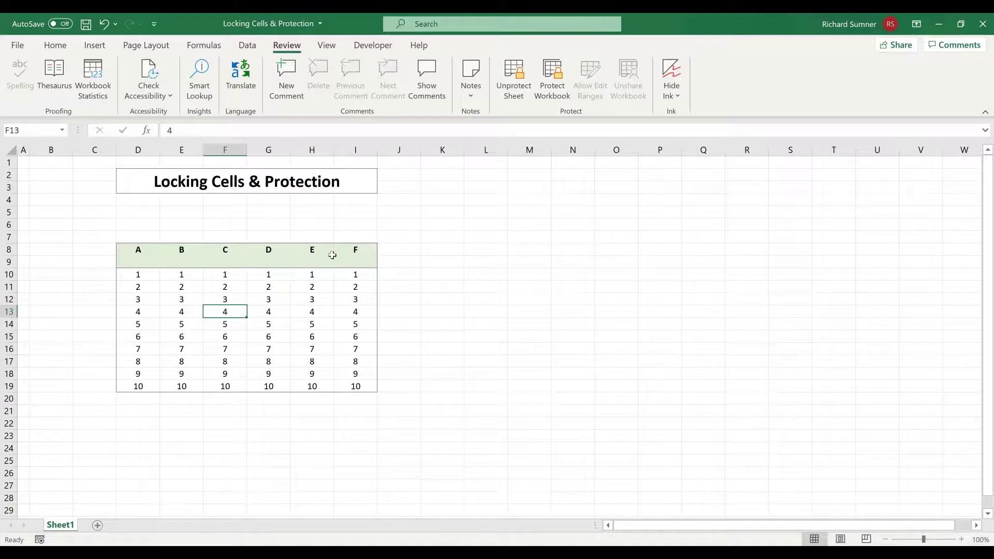
left_click(513, 83)
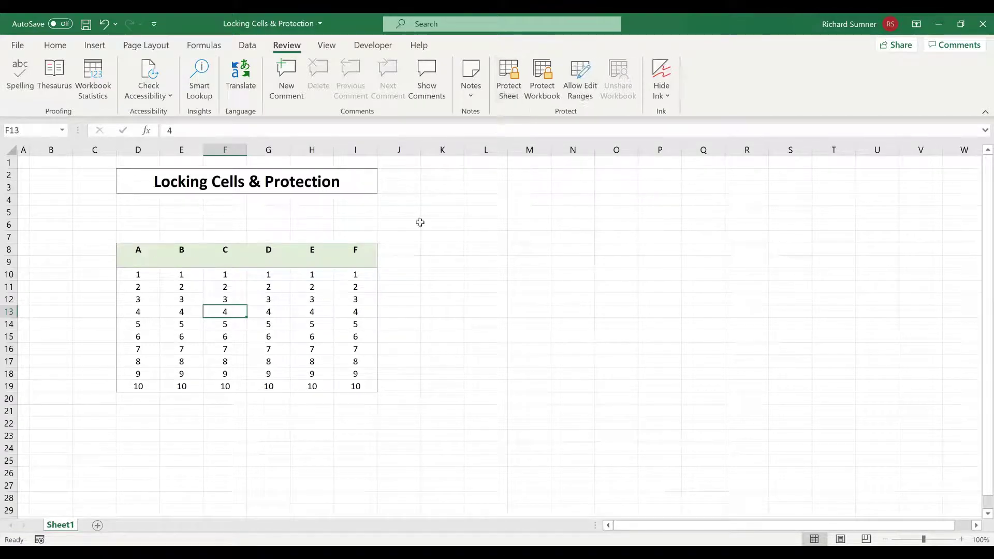
Step: Format the empty range K8:N9 with a light orange fill, an outside border and bold text
left_click(432, 249)
left_click_drag(510, 254, 554, 262)
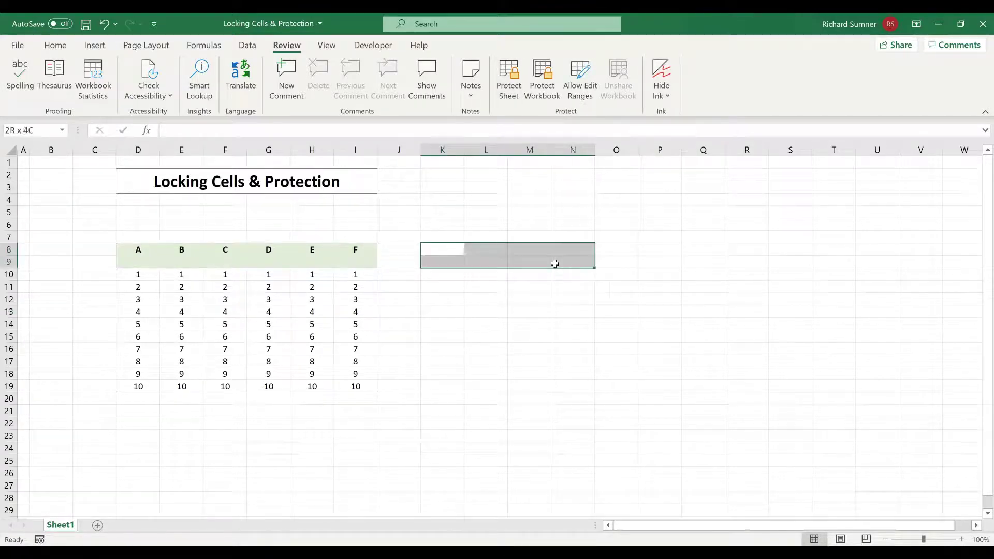
left_click(55, 45)
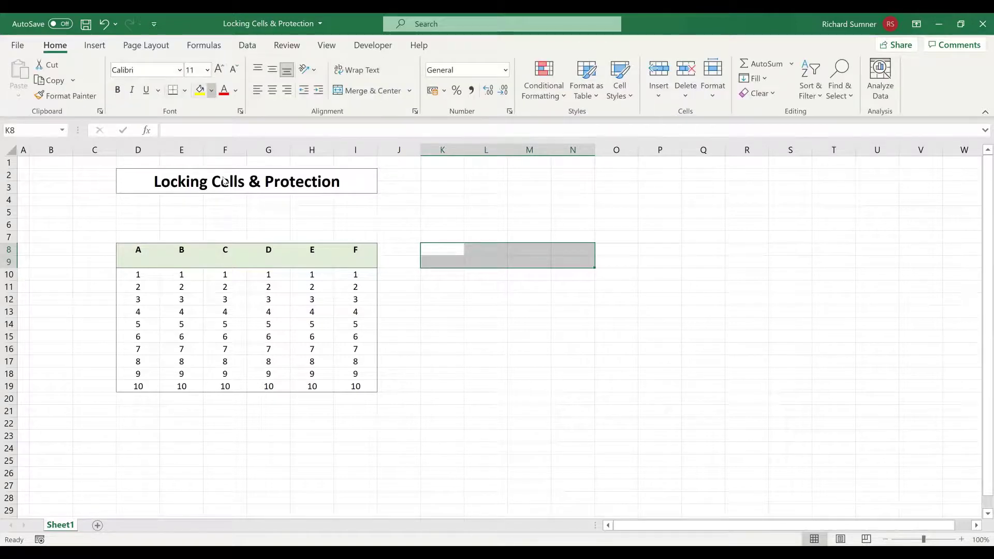
left_click(211, 90)
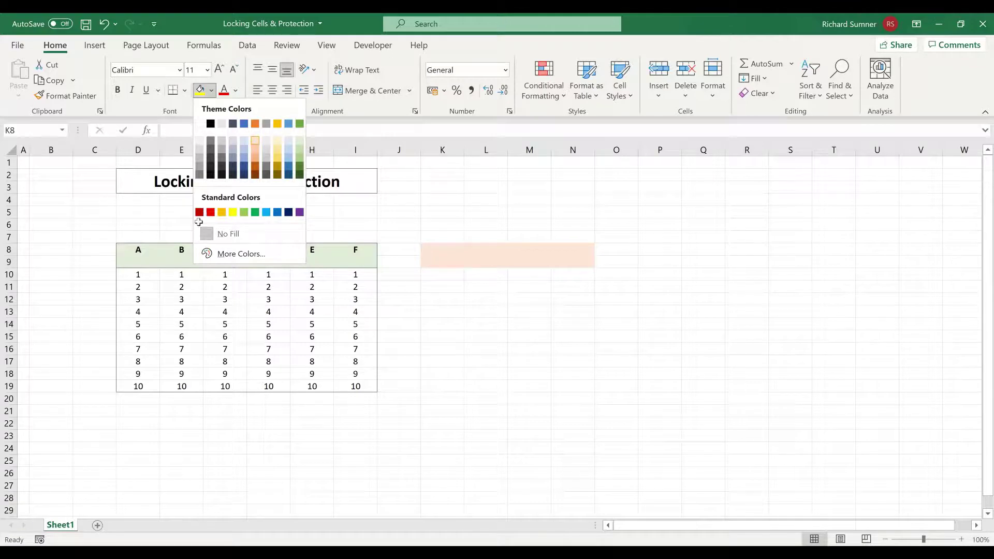
left_click(118, 92)
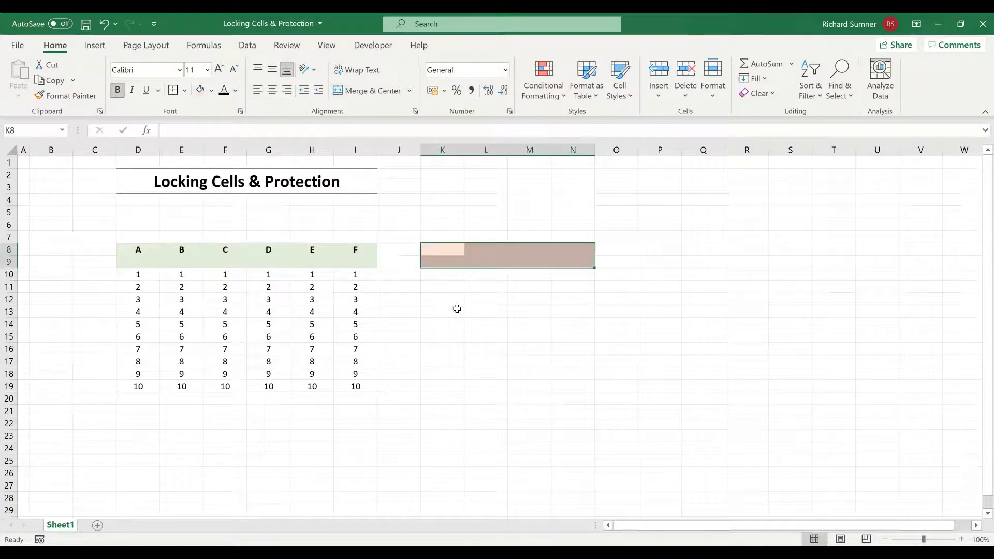
left_click(484, 298)
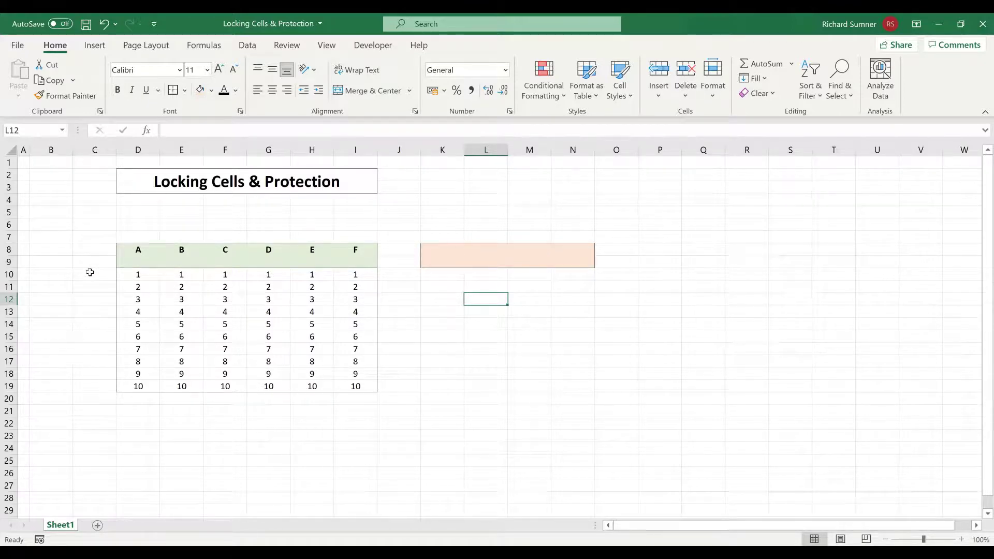
Step: Add filters to the table range D9:I19, using the blank header row 9 for the filter controls
left_click_drag(130, 262, 372, 389)
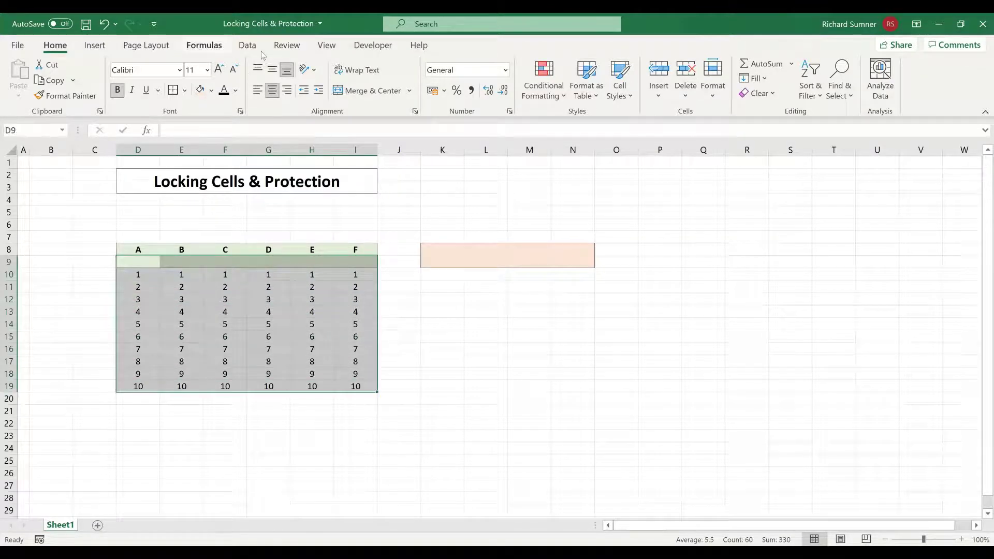
left_click(247, 46)
left_click(539, 76)
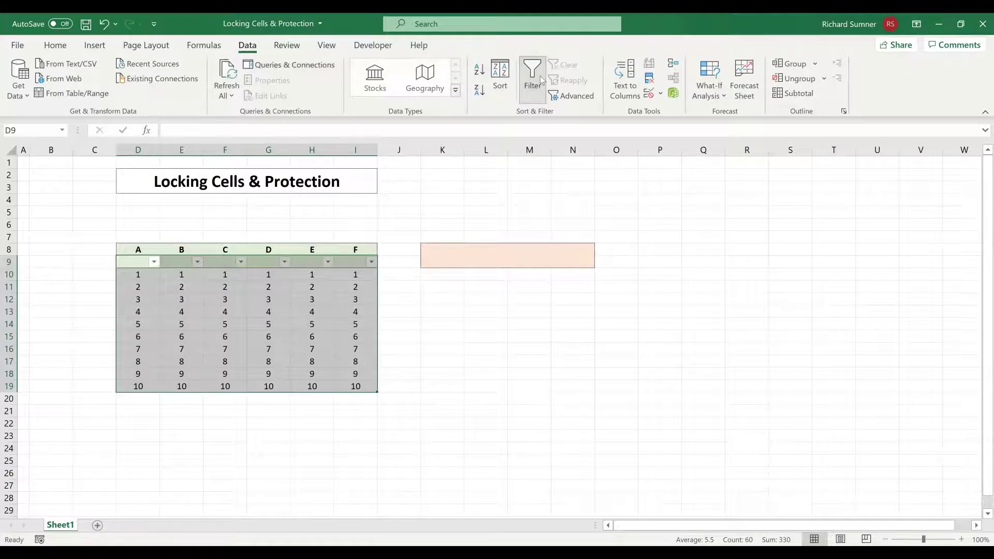
Step: Protect the sheet without a password, additionally allowing Sort and Use AutoFilter, and check the filter options of the table's column G
left_click(503, 188)
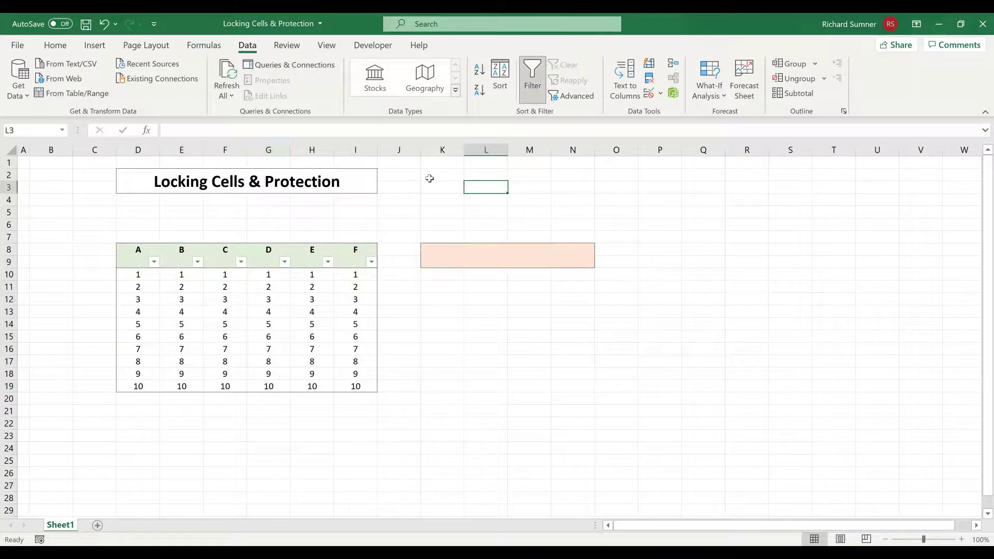
left_click(284, 46)
left_click(509, 78)
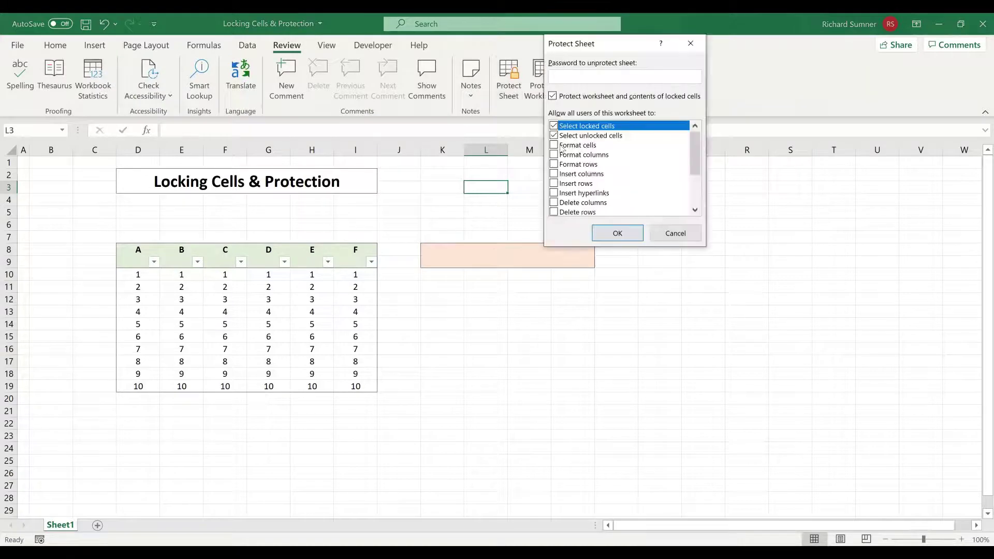
mouse_move(695, 155)
left_mouse_down()
mouse_move(696, 192)
mouse_move(695, 148)
left_mouse_up()
mouse_move(692, 151)
left_mouse_down()
mouse_move(695, 179)
mouse_move(701, 143)
left_mouse_up()
left_click_drag(693, 159, 696, 200)
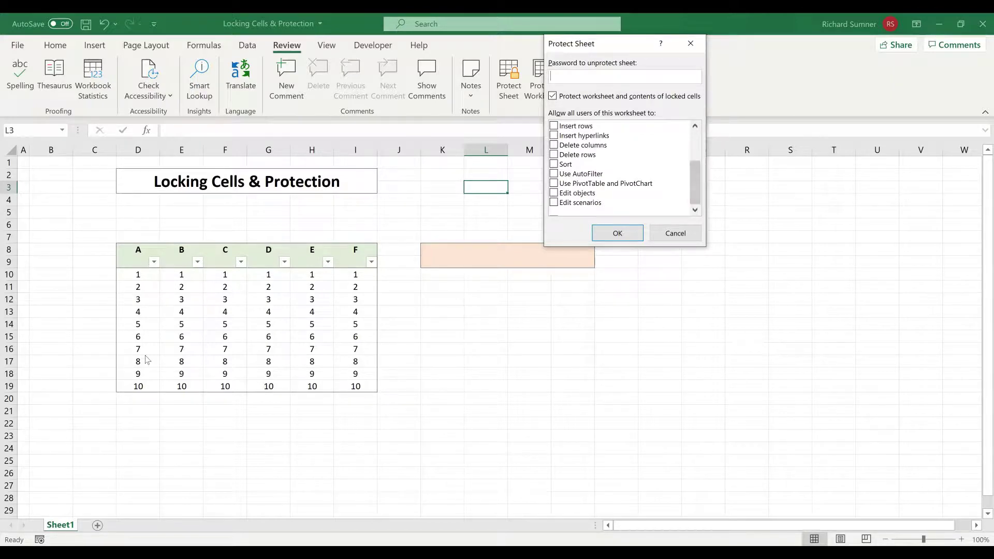
left_click(555, 173)
left_click(554, 164)
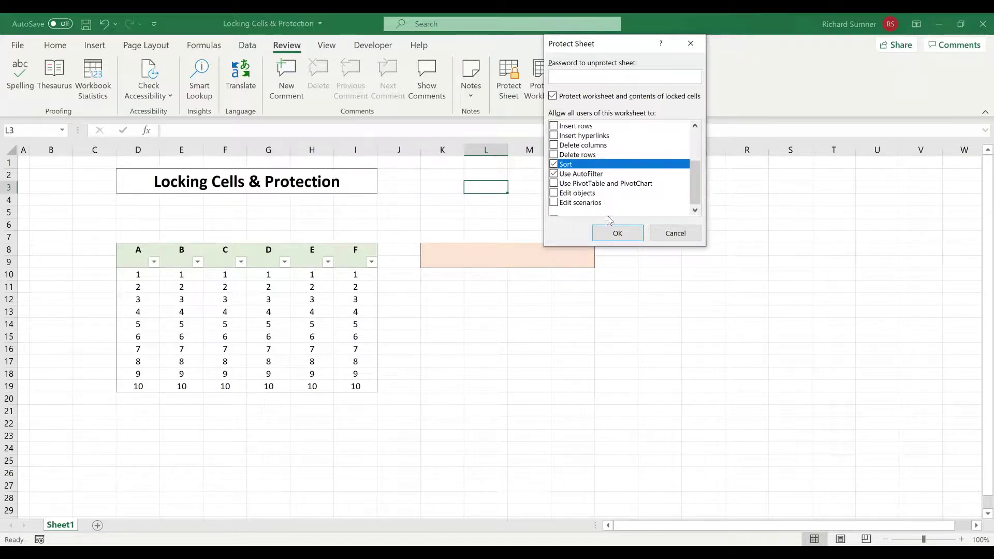
left_click(610, 233)
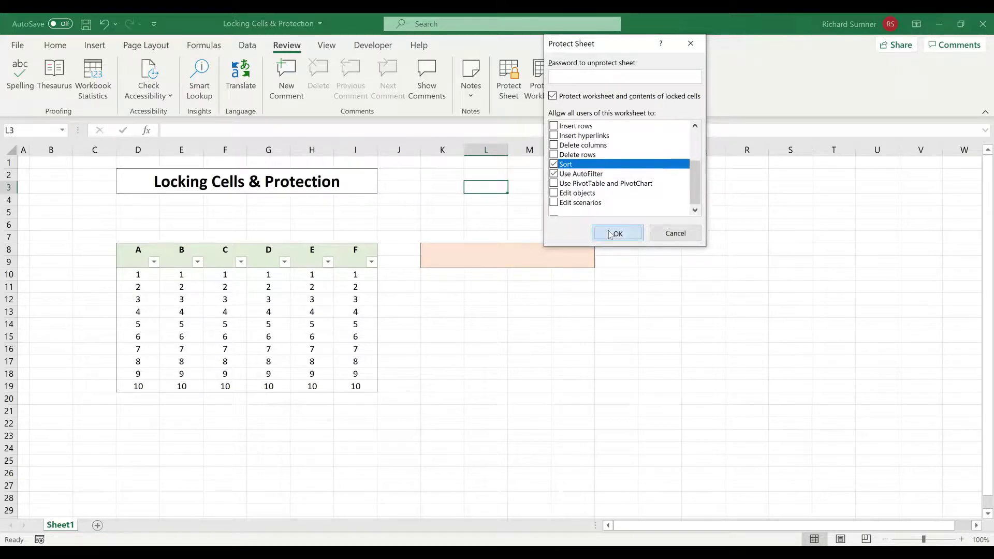
left_click(284, 262)
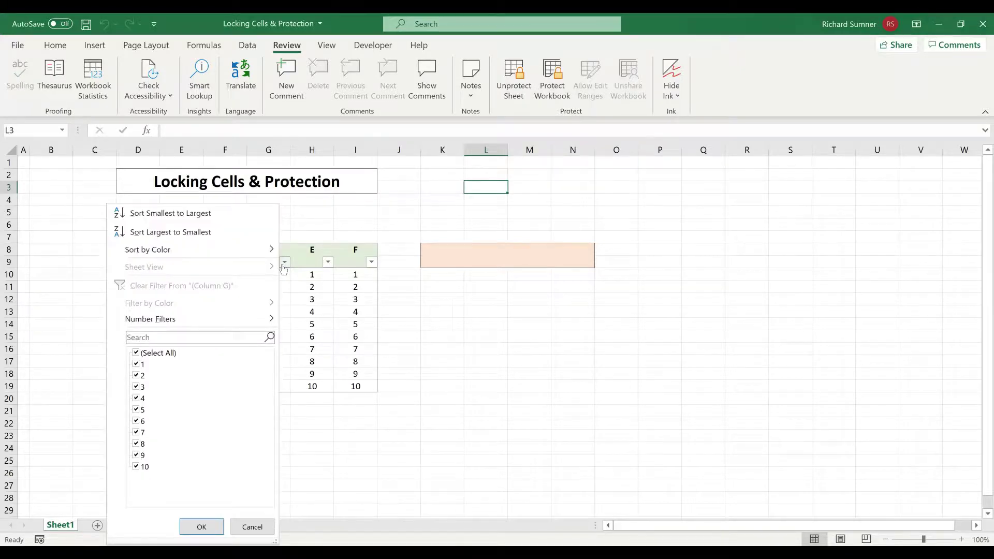
left_click(445, 298)
left_click(436, 263)
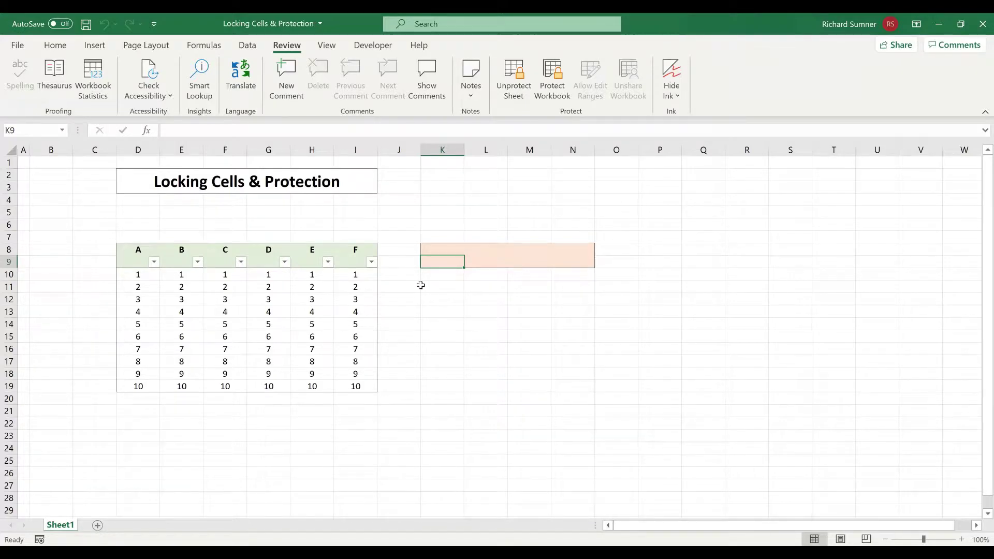
left_click_drag(436, 278, 443, 385)
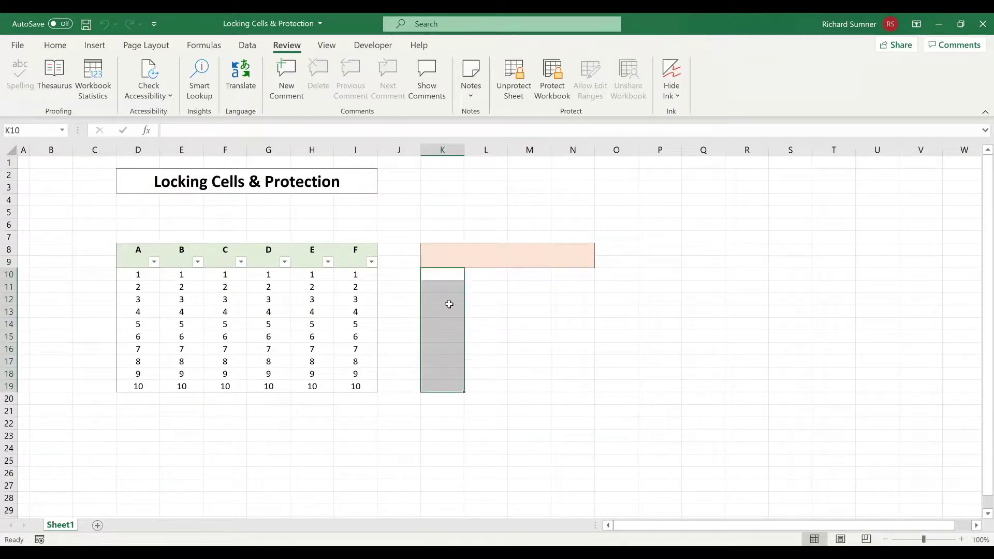
left_click(451, 277)
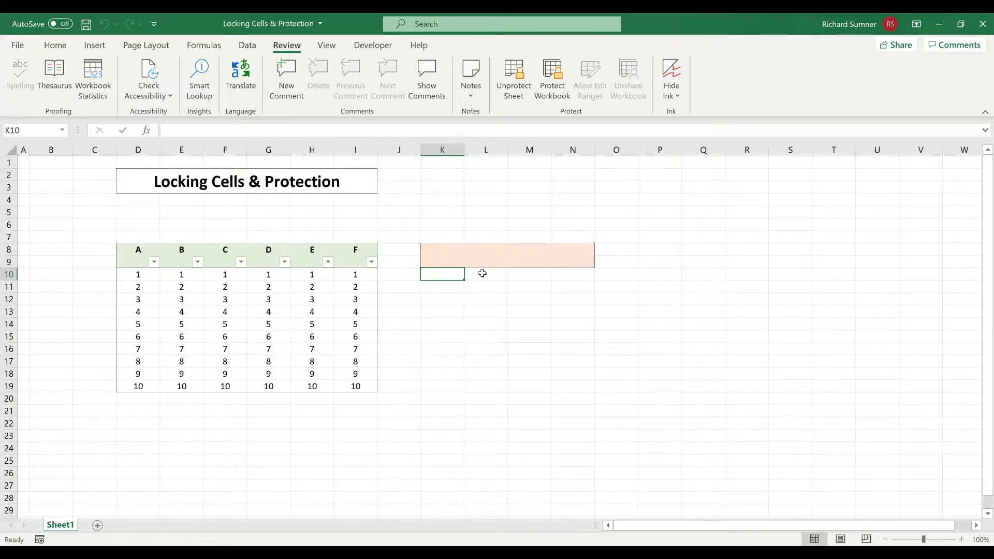
left_click(143, 276)
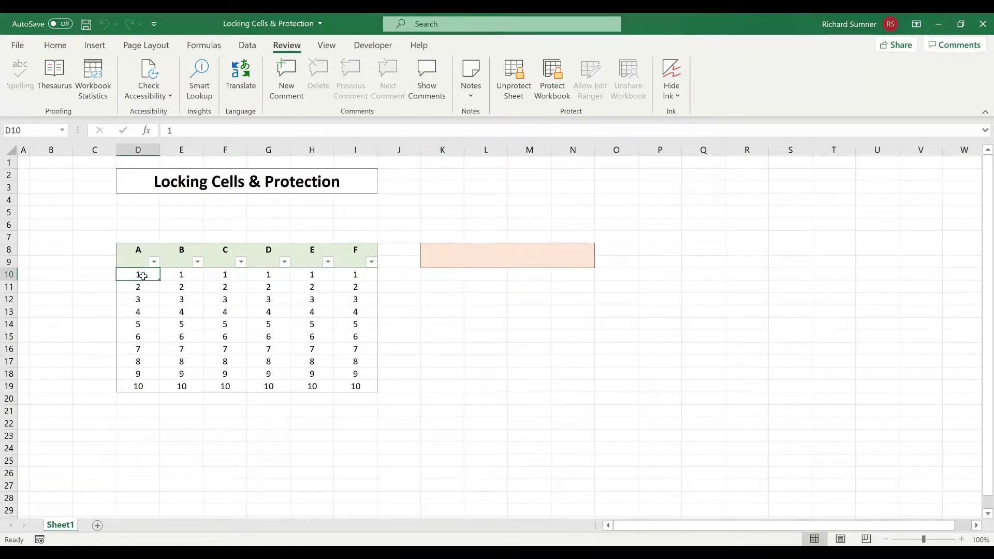
left_click(430, 276)
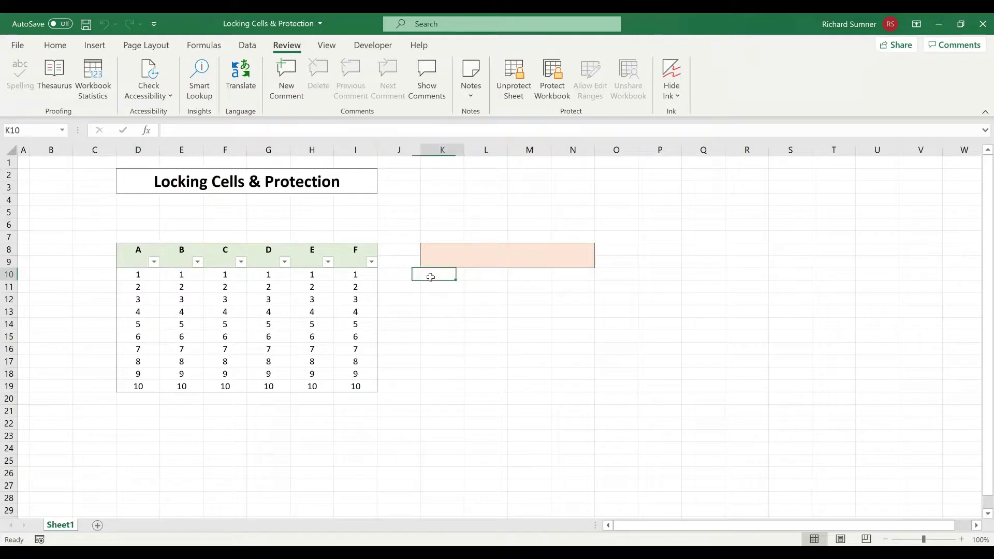